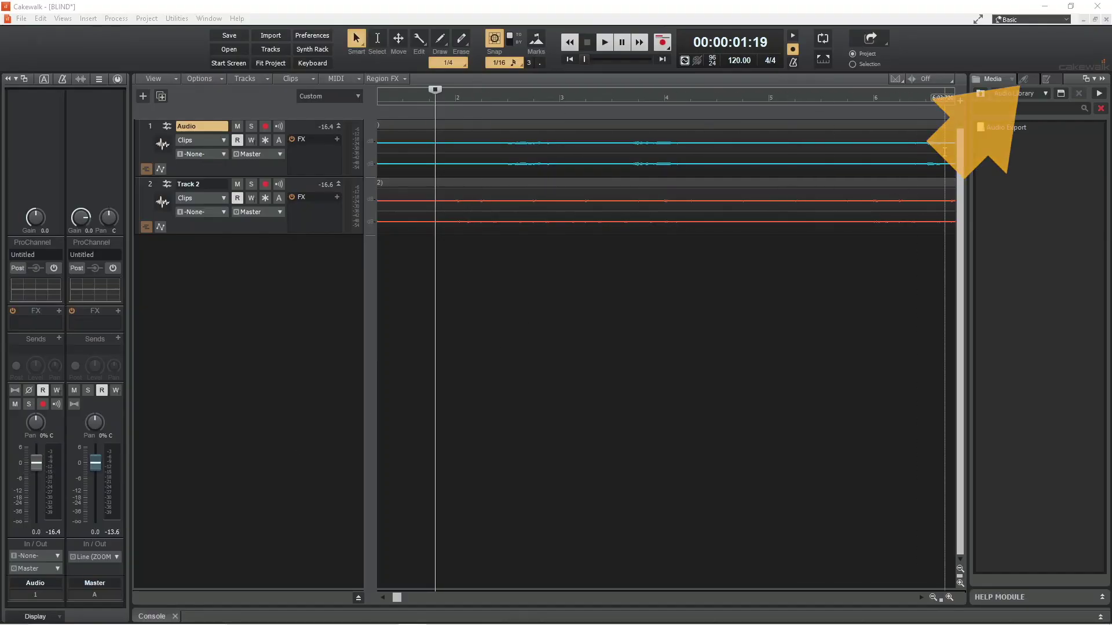
- Insert the Bus ModVerb FX 1 chain from the Vocals FX chain presets on the Audio track and play the project to audition it
{"action": "left_click", "coordinate": [1029, 80]}
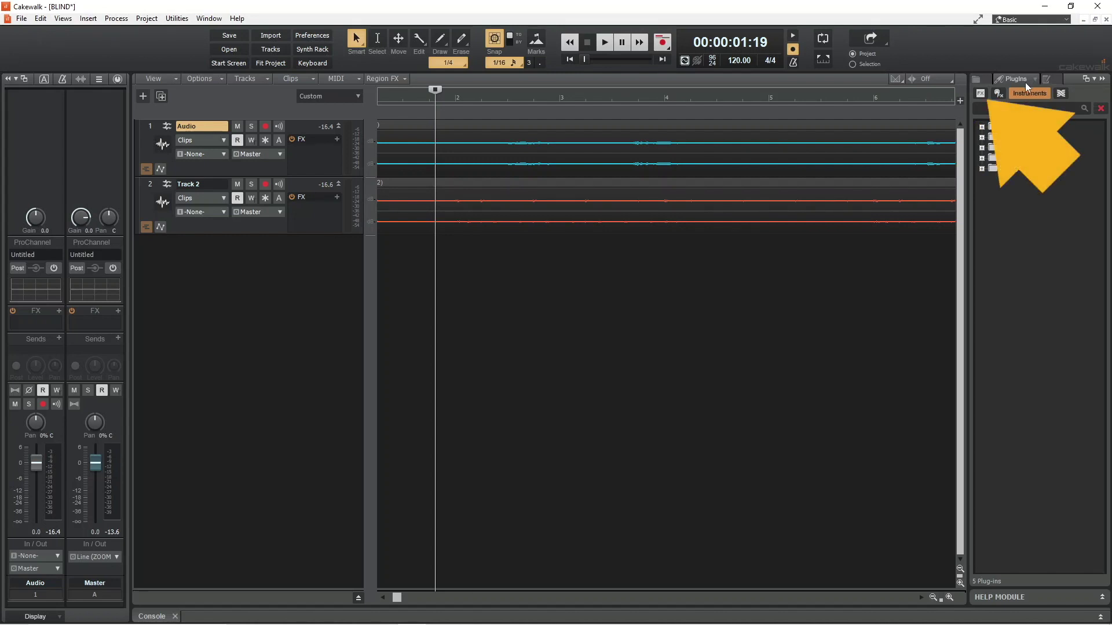
{"action": "left_click", "coordinate": [984, 94]}
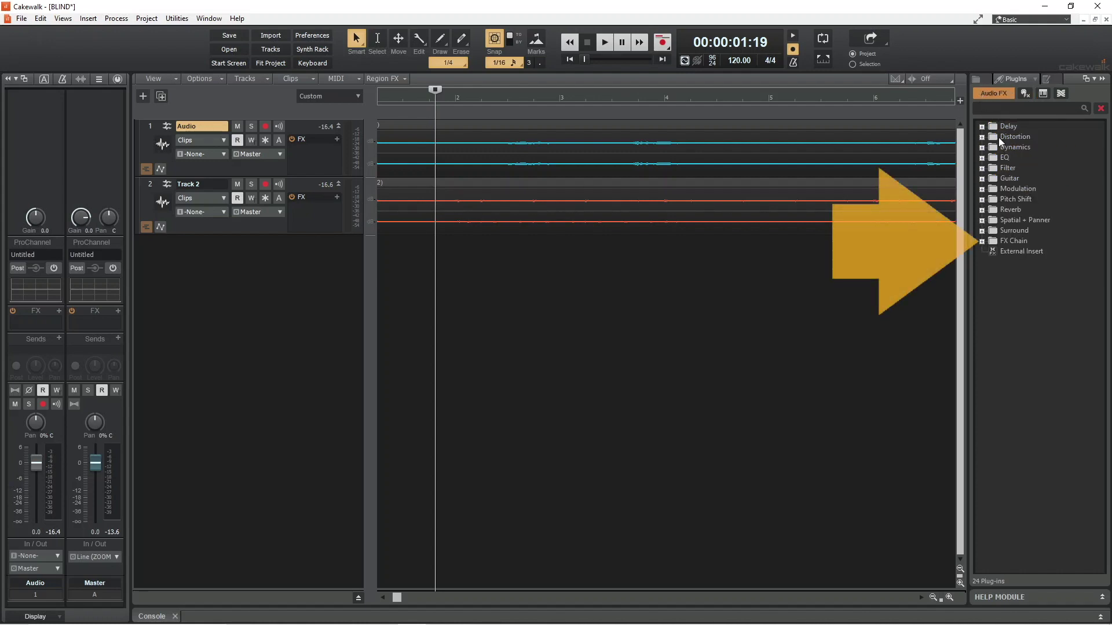
{"action": "double_click", "coordinate": [1001, 241]}
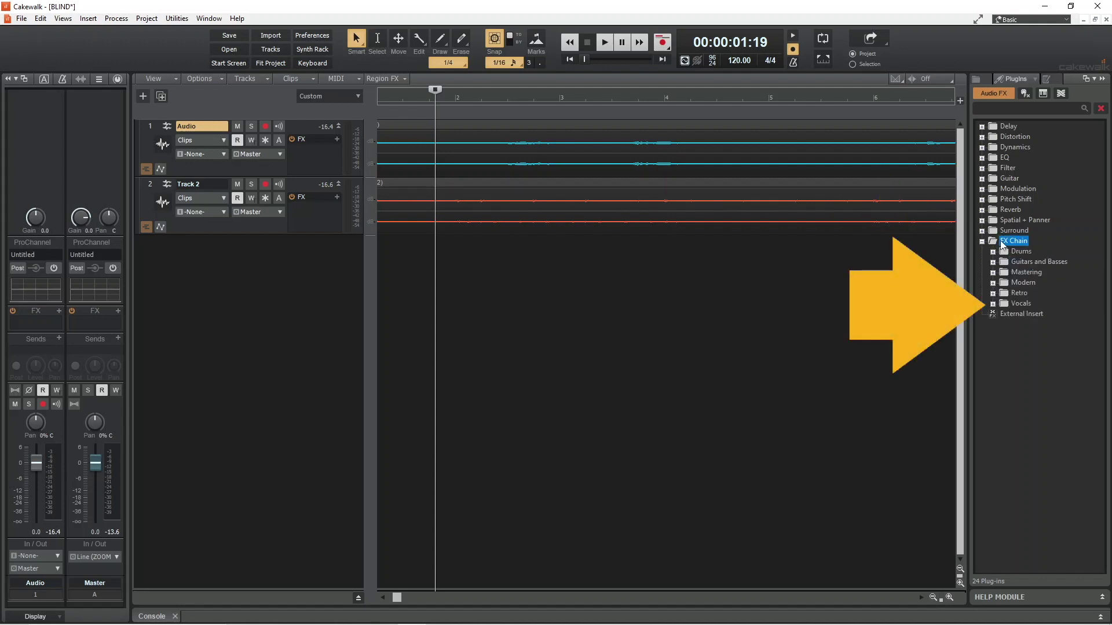
{"action": "double_click", "coordinate": [1016, 302]}
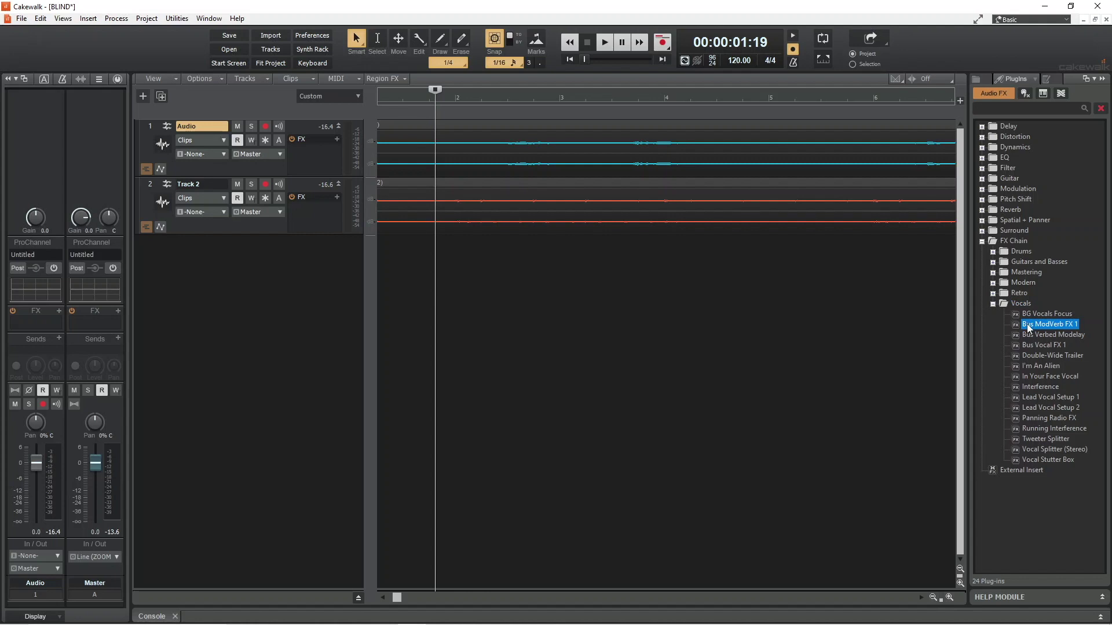
{"action": "left_click_drag", "start_coordinate": [1027, 328], "coordinate": [325, 159]}
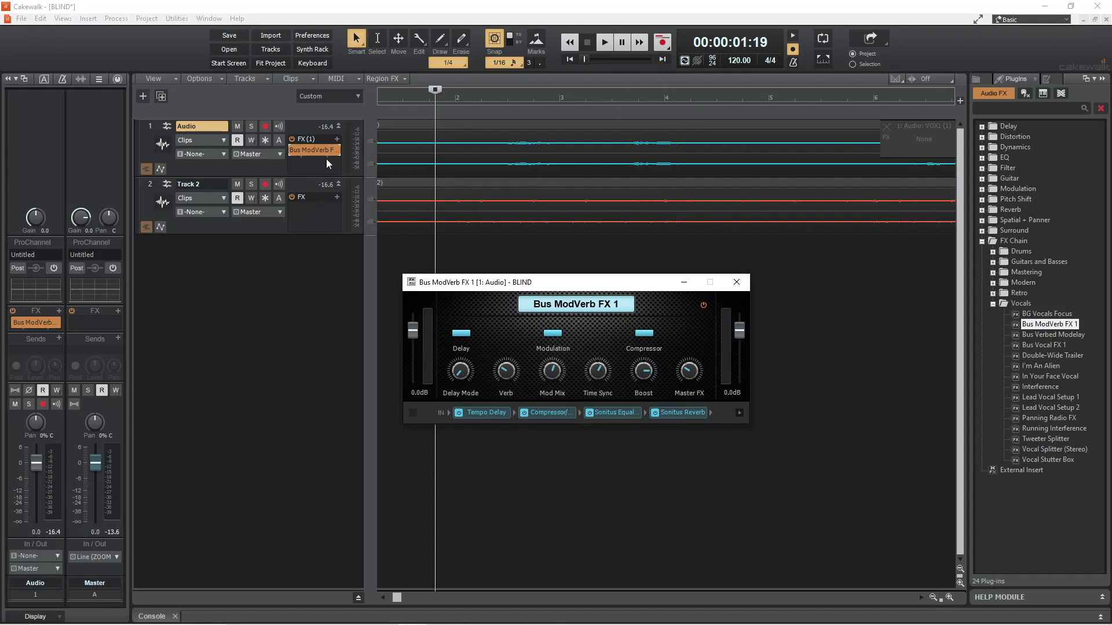
{"action": "left_click", "coordinate": [603, 43]}
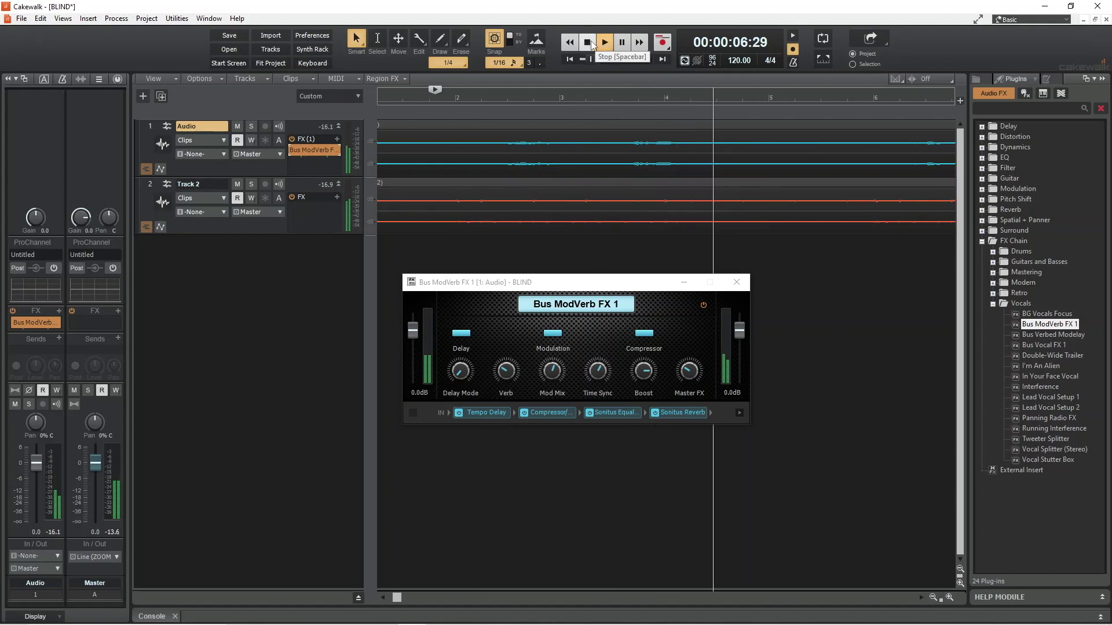
{"action": "left_click", "coordinate": [587, 42]}
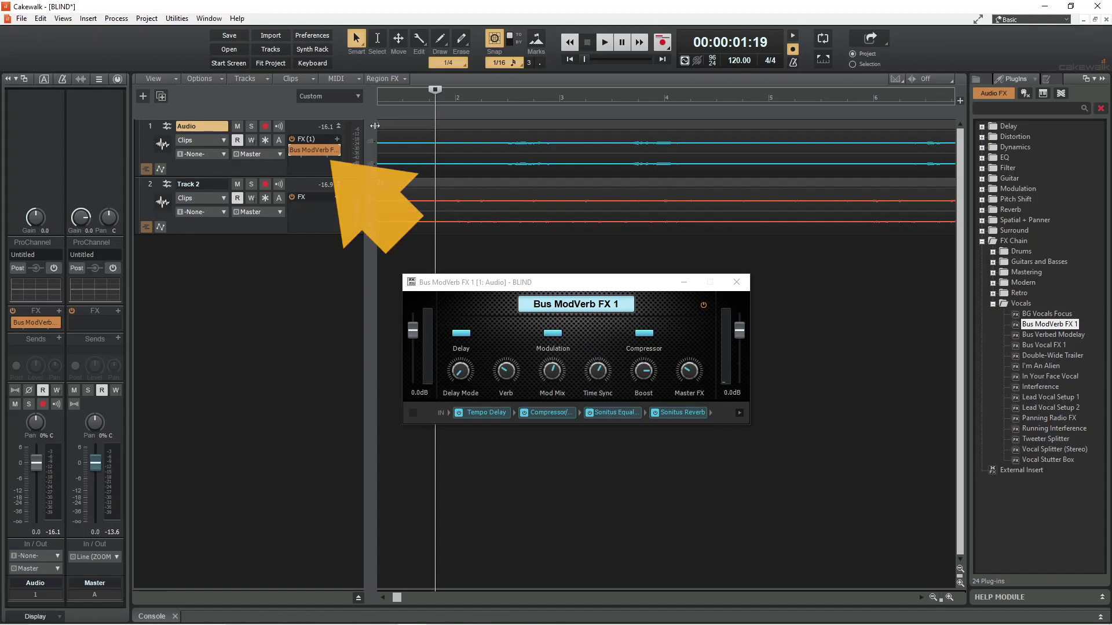
- Delete the Bus ModVerb FX 1 chain from the Audio track and insert the Bus Vocal FX 1 chain instead
{"action": "right_click", "coordinate": [323, 152]}
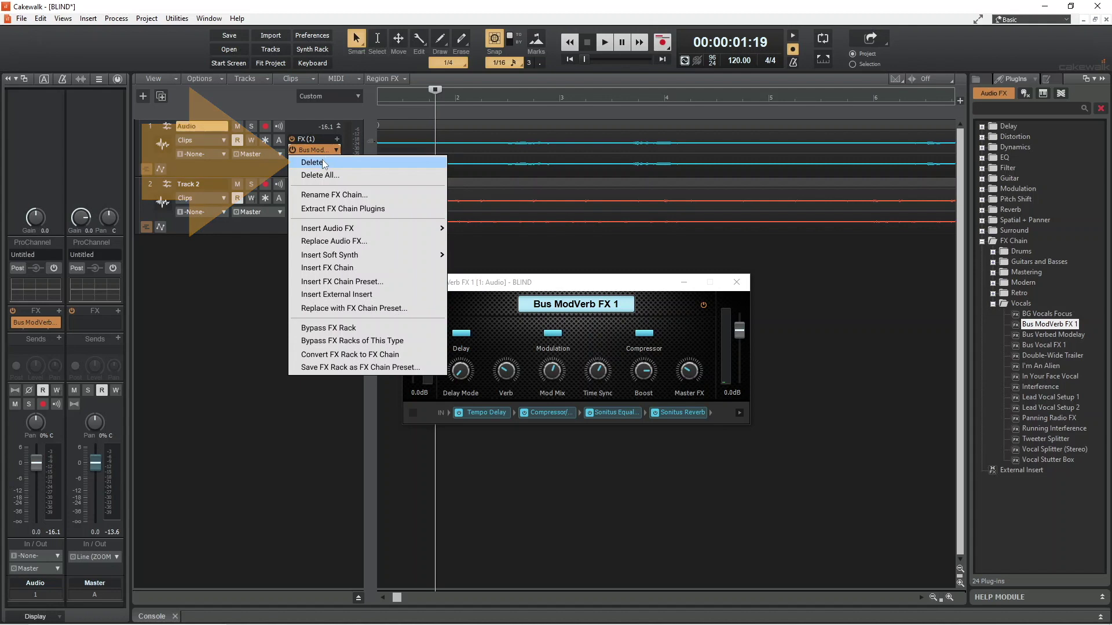
{"action": "left_click", "coordinate": [323, 164]}
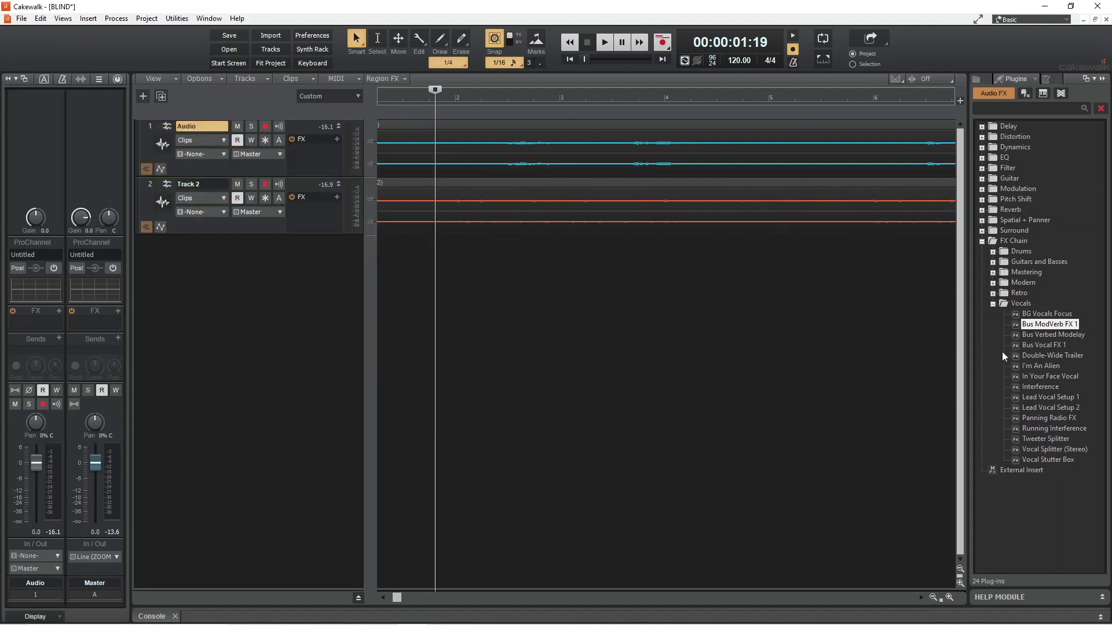
{"action": "left_click_drag", "start_coordinate": [1017, 344], "coordinate": [330, 168]}
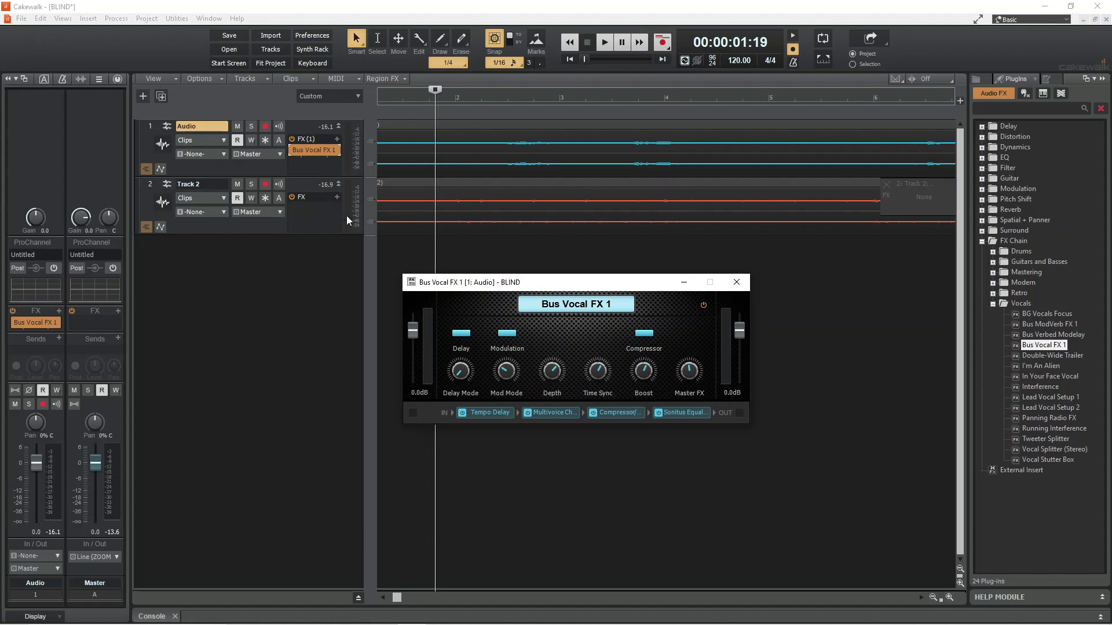
- Inspect the Tempo Delay, Multivoice Chorus/Flanger, Compressor/Gate and Sonitus Equalizer settings inside the Bus Vocal FX 1 chain
{"action": "double_click", "coordinate": [487, 411]}
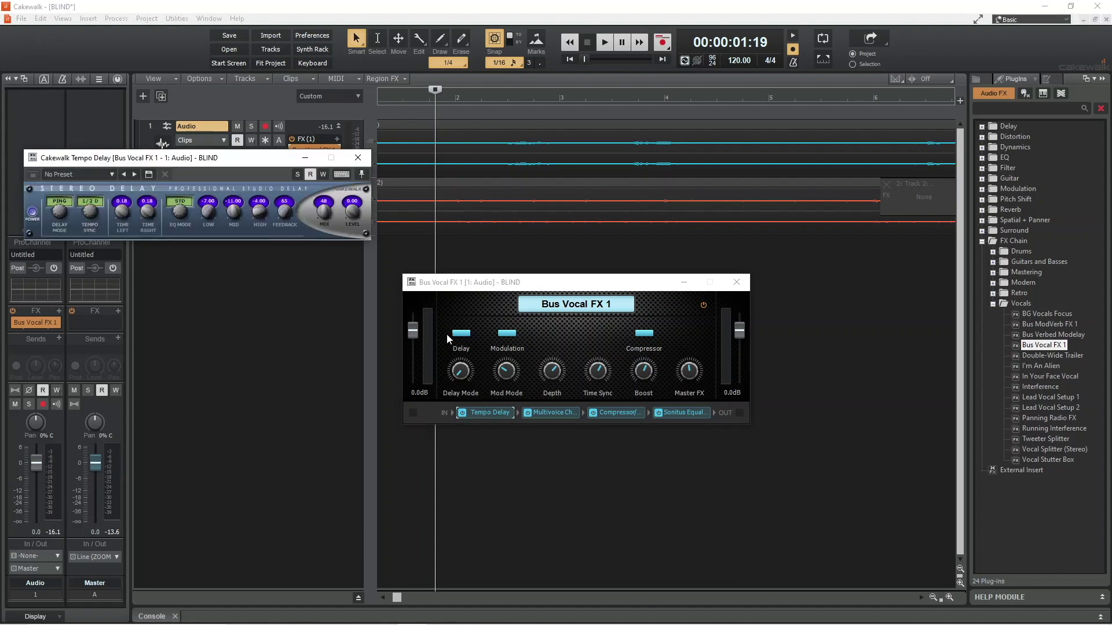
{"action": "left_click", "coordinate": [357, 157]}
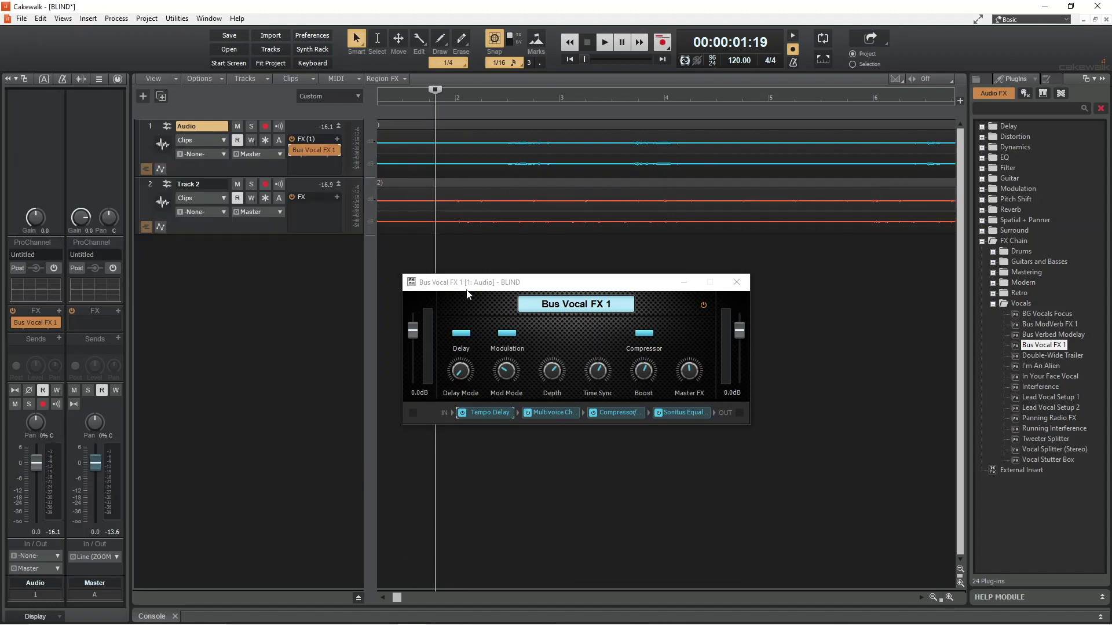
{"action": "double_click", "coordinate": [549, 411]}
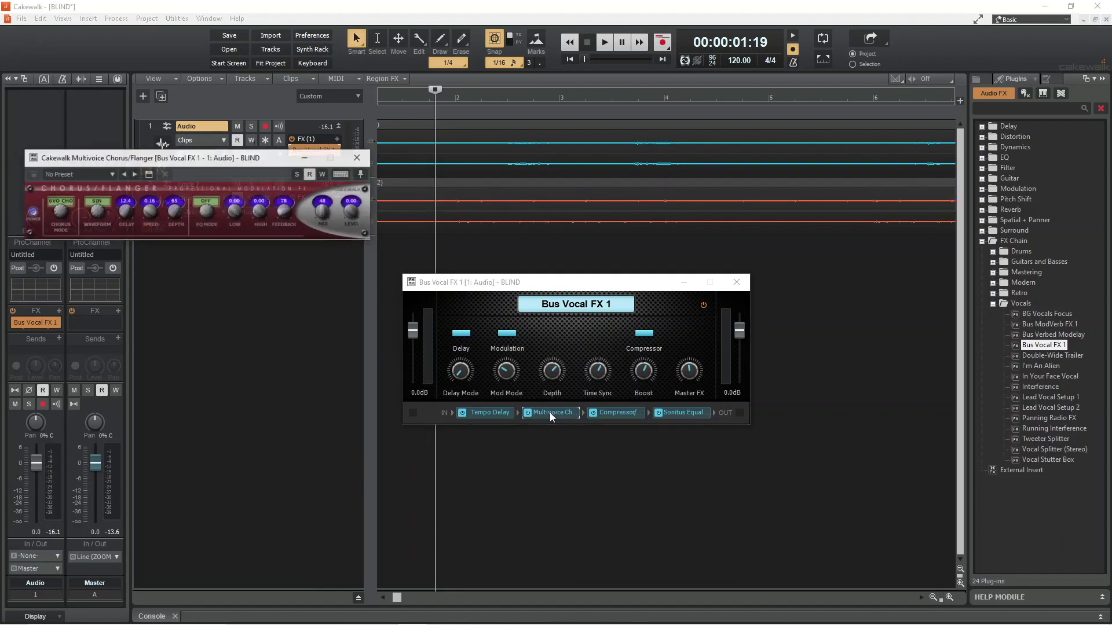
{"action": "left_click", "coordinate": [359, 160]}
{"action": "double_click", "coordinate": [610, 411]}
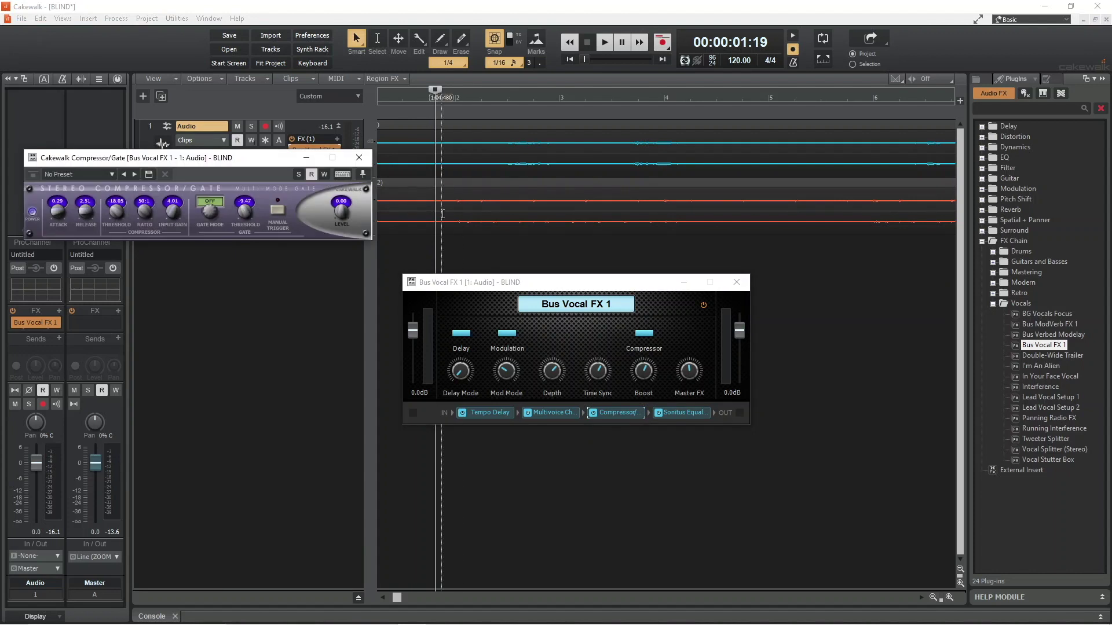
{"action": "left_click", "coordinate": [359, 160]}
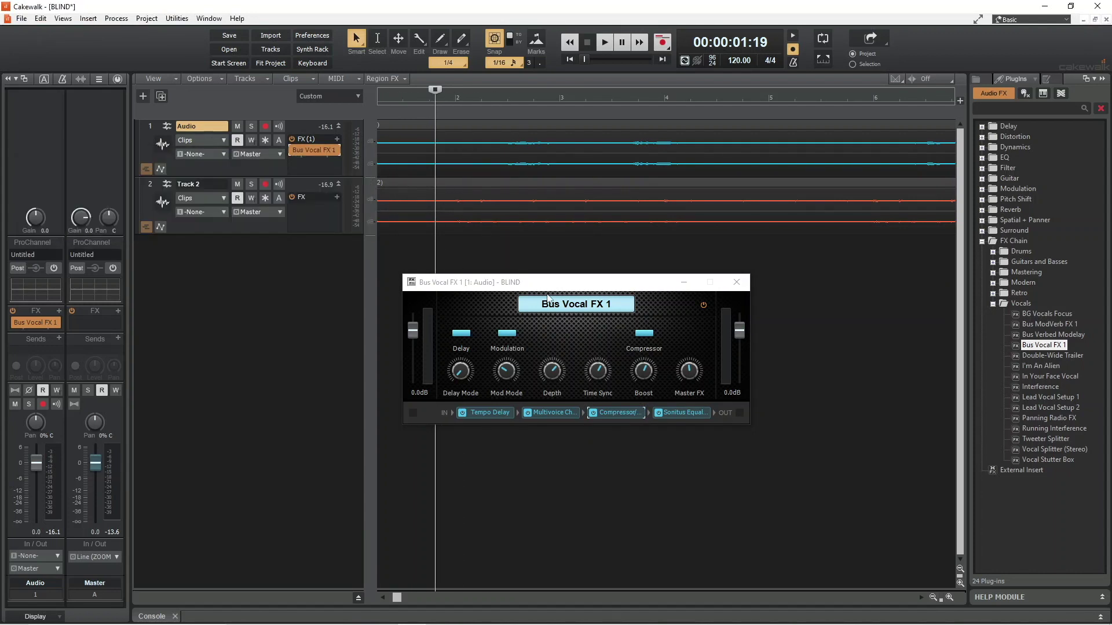
{"action": "double_click", "coordinate": [675, 412]}
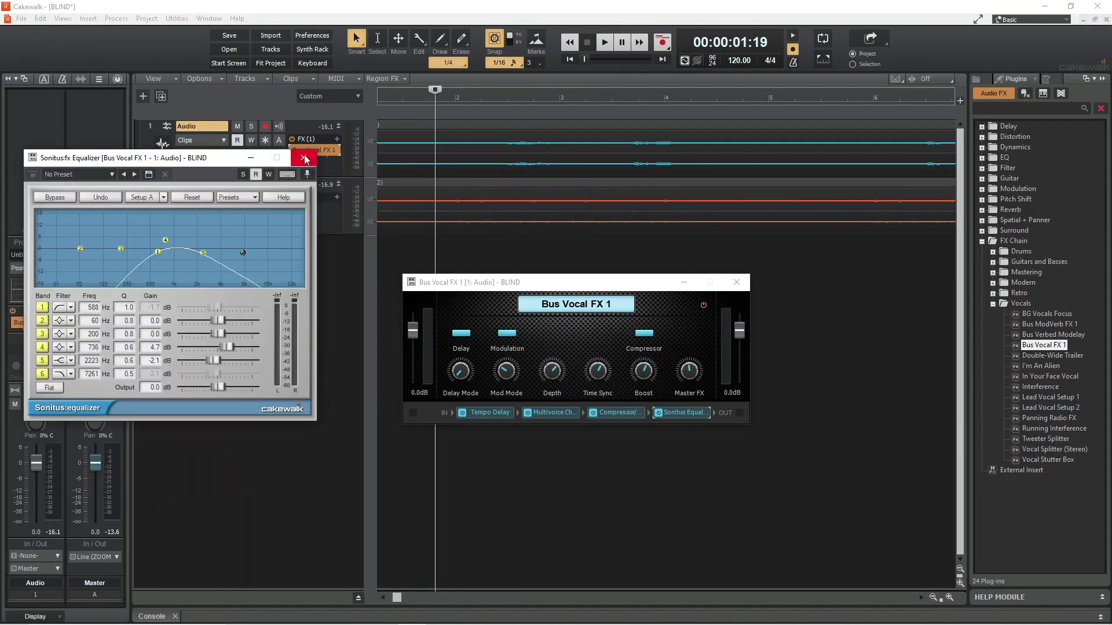
{"action": "left_click", "coordinate": [302, 158]}
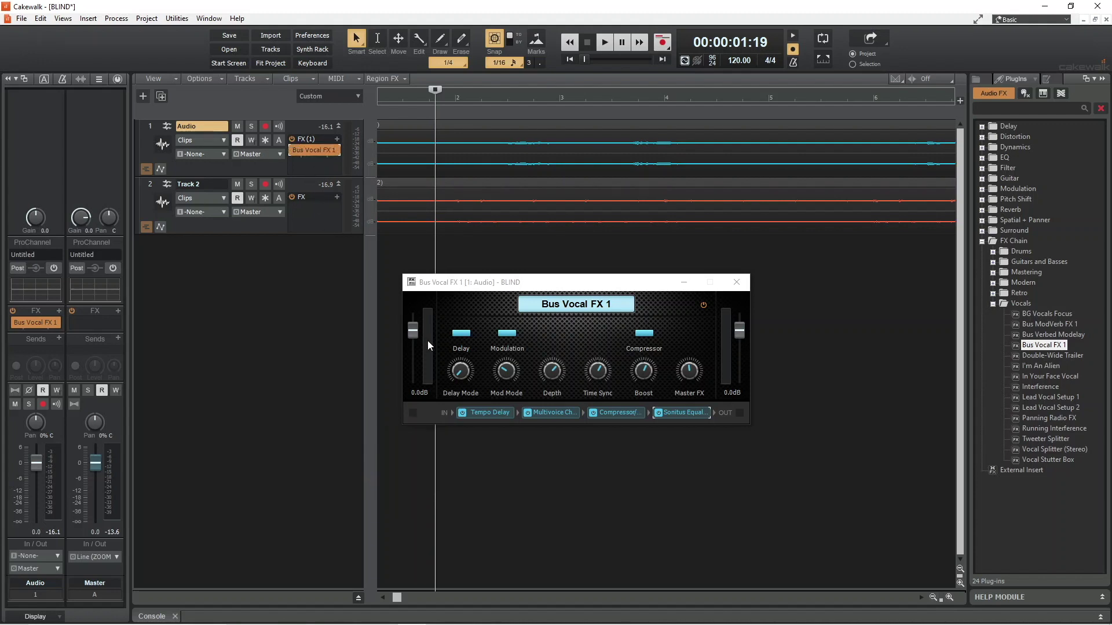
- Audition the chain with Tempo Delay bypassed, and re-enable the delay
{"action": "left_click", "coordinate": [464, 412]}
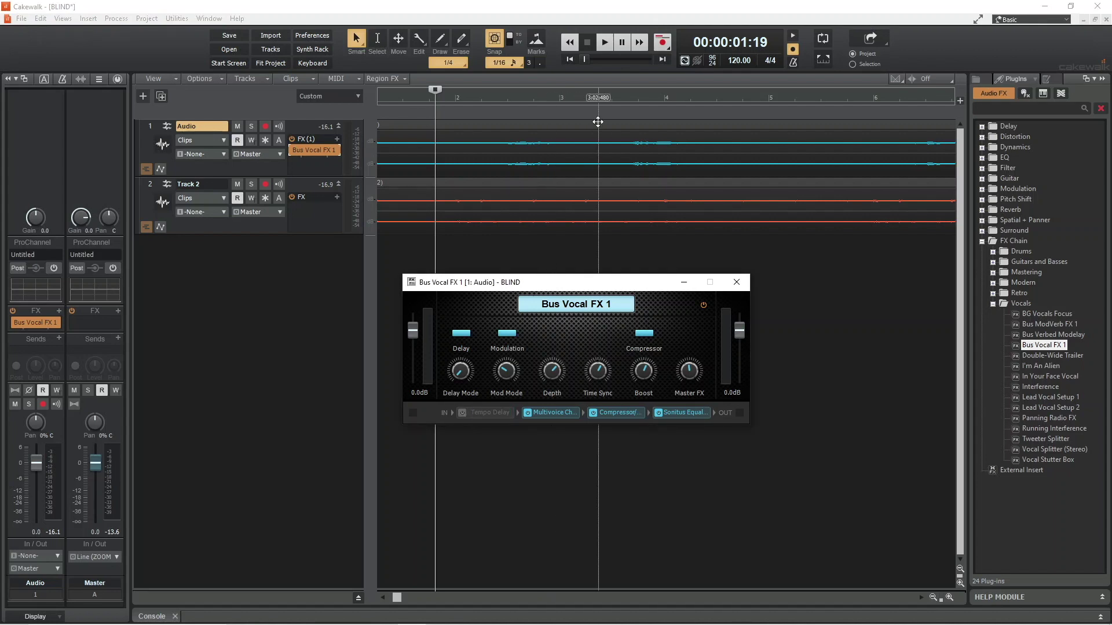
{"action": "left_click", "coordinate": [605, 42]}
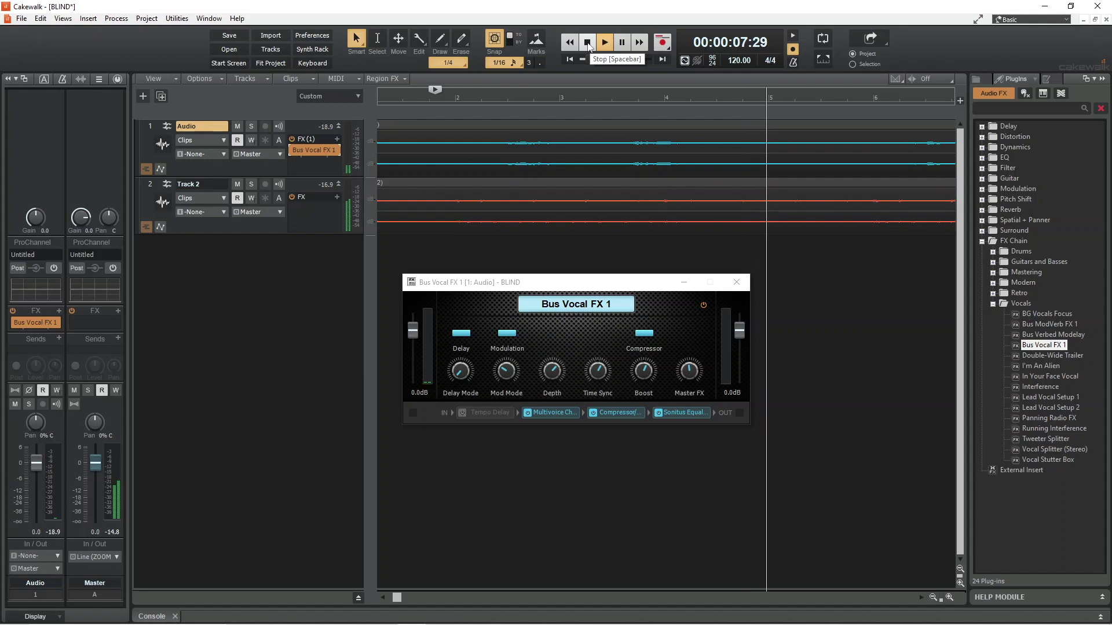
{"action": "left_click", "coordinate": [588, 44]}
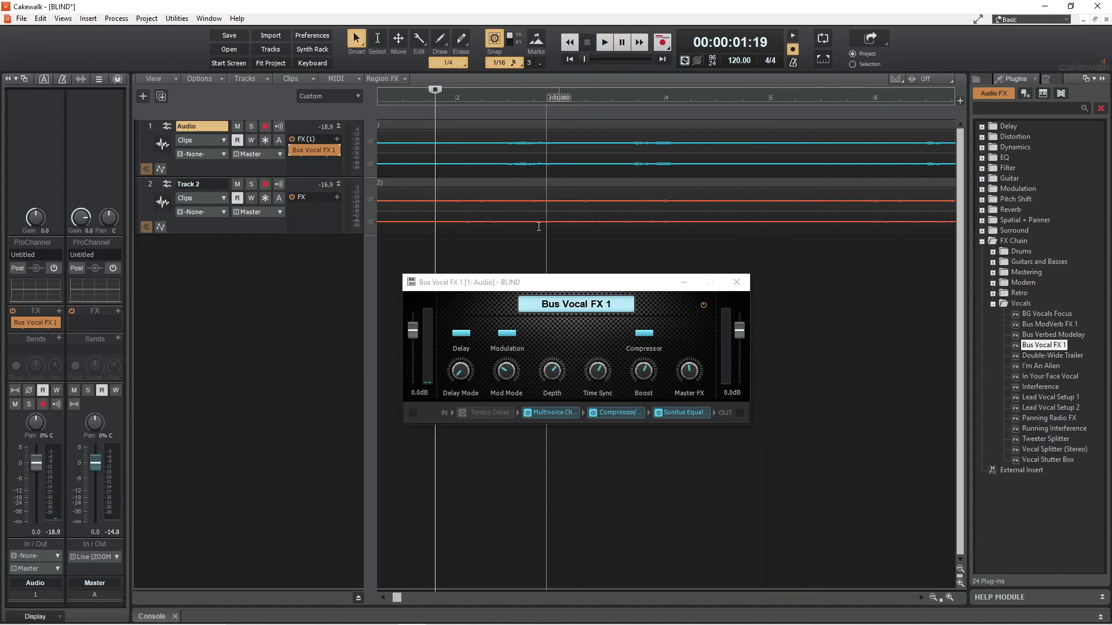
{"action": "left_click", "coordinate": [461, 413]}
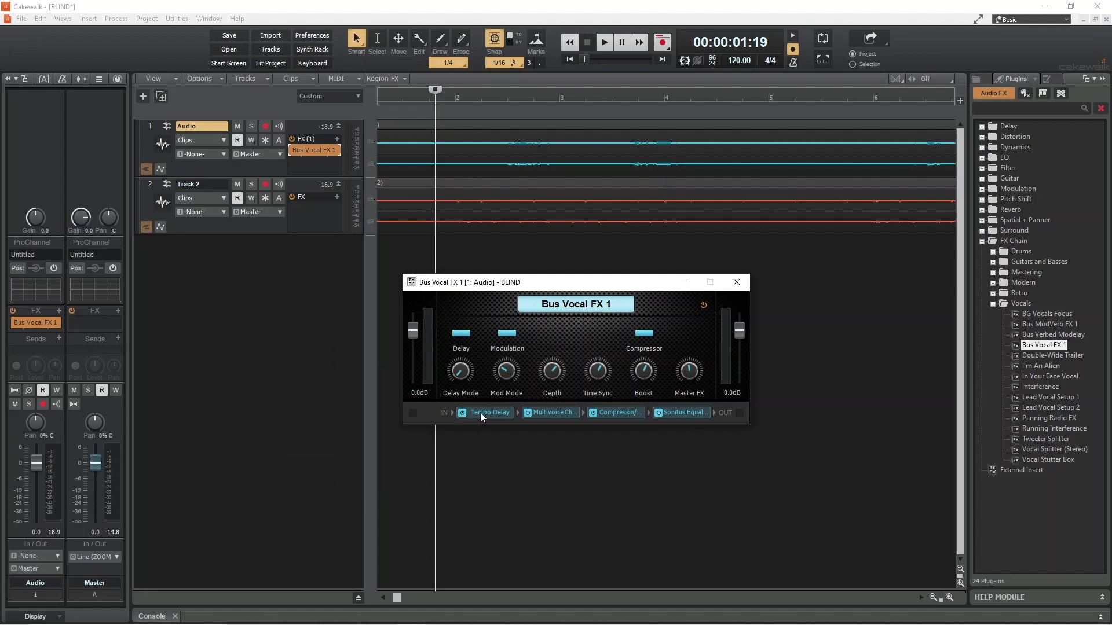
- Audition the chain with Tempo Delay placed after the compressor, and return the delay to the start of the chain
{"action": "left_click_drag", "start_coordinate": [481, 412], "coordinate": [607, 430]}
{"action": "left_click", "coordinate": [606, 48]}
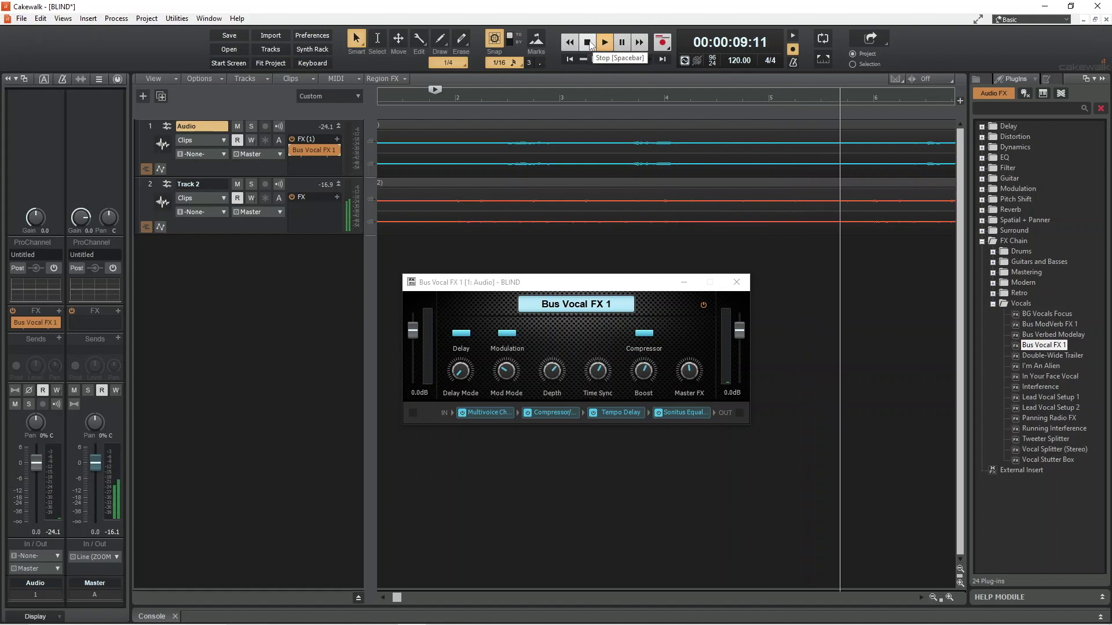
{"action": "left_click", "coordinate": [588, 42]}
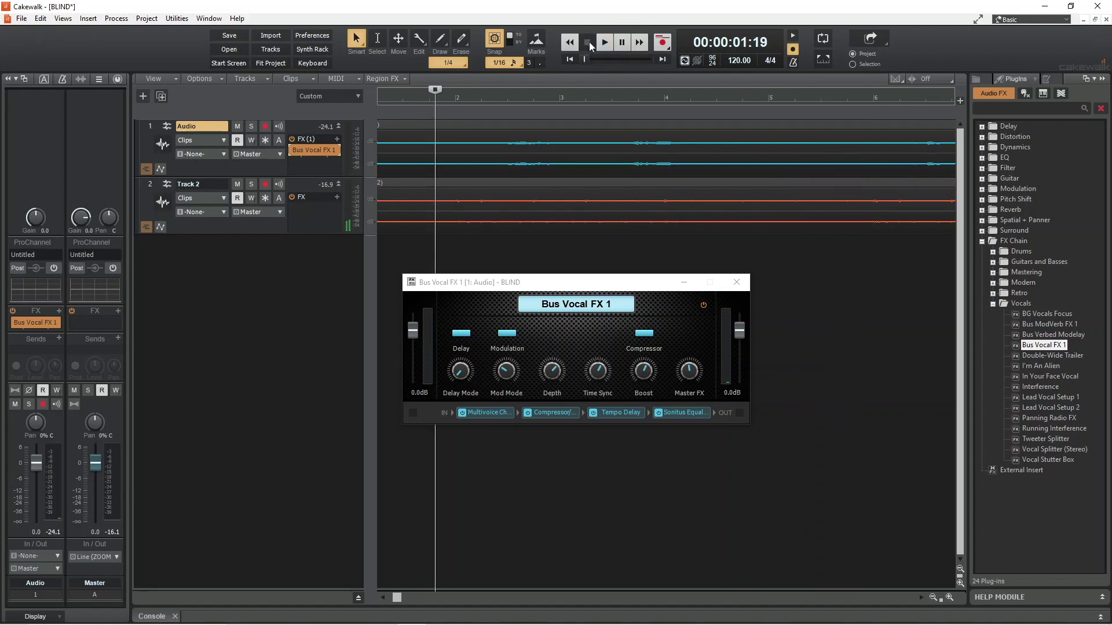
{"action": "left_click_drag", "start_coordinate": [615, 413], "coordinate": [492, 418]}
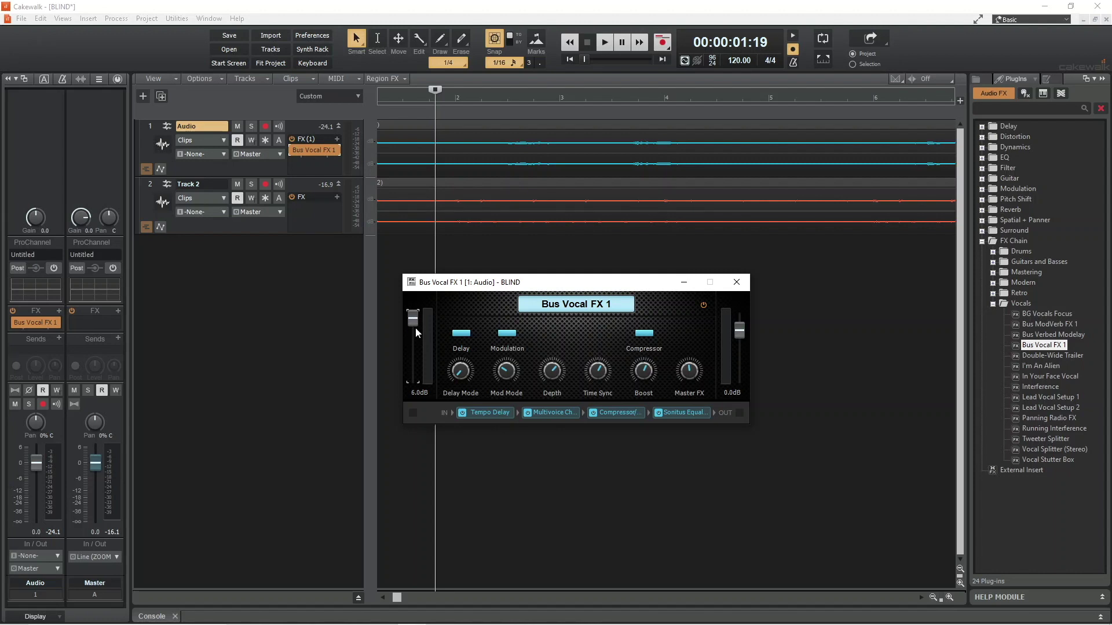
- Play the project with the chain's input level at 6.0 dB, set its output level to 6.0 dB, and play it again
{"action": "left_click", "coordinate": [604, 42]}
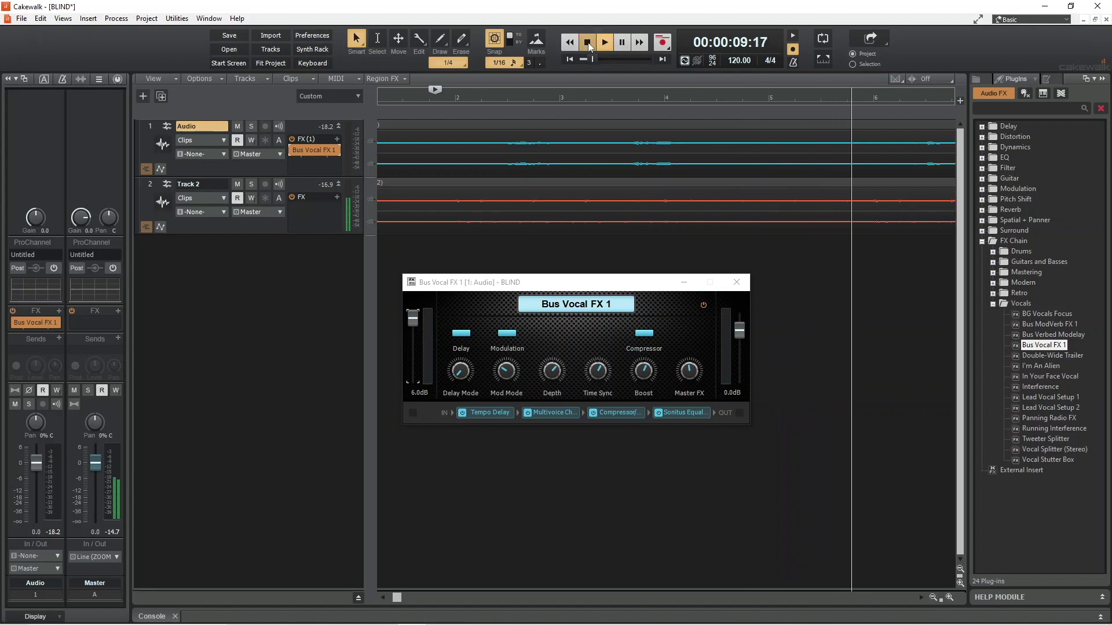
{"action": "left_click", "coordinate": [587, 43]}
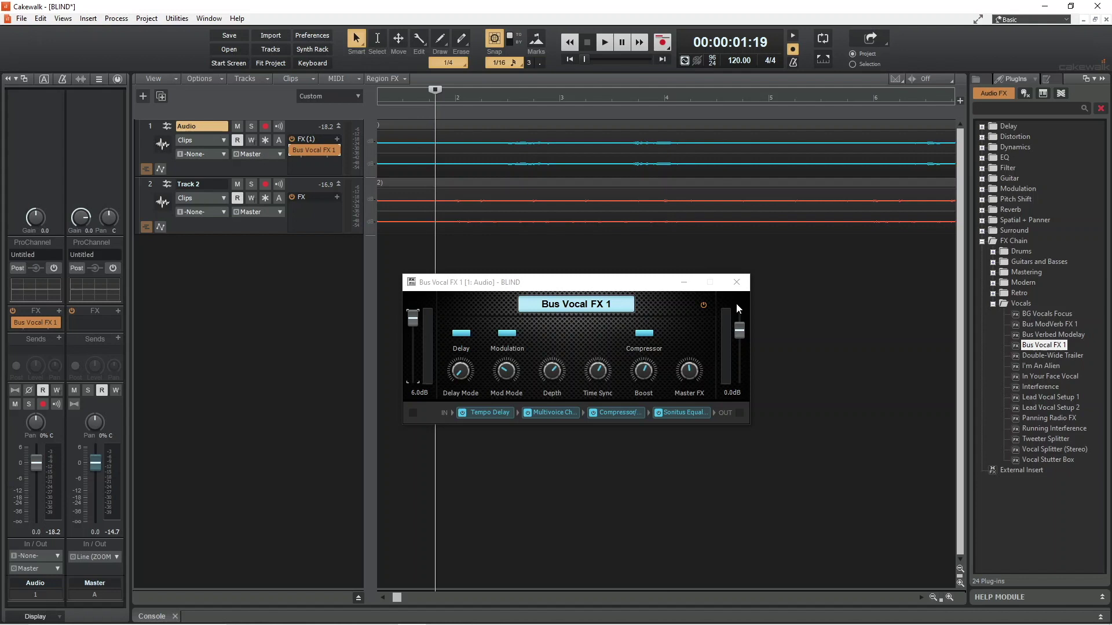
{"action": "left_click", "coordinate": [739, 330]}
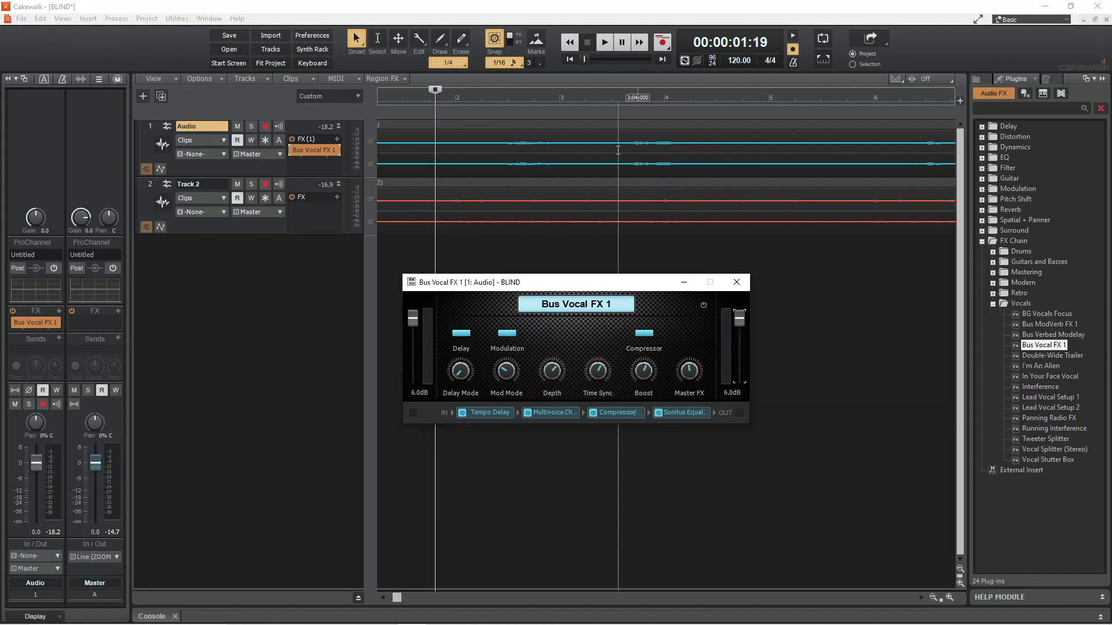
{"action": "left_click", "coordinate": [605, 46]}
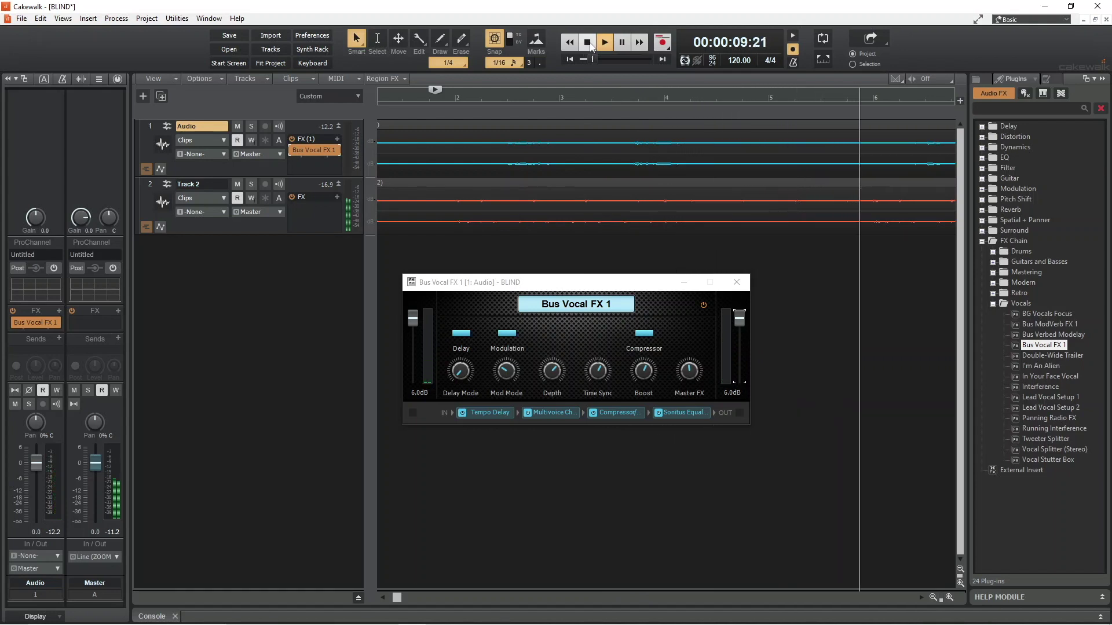
{"action": "left_click", "coordinate": [589, 44]}
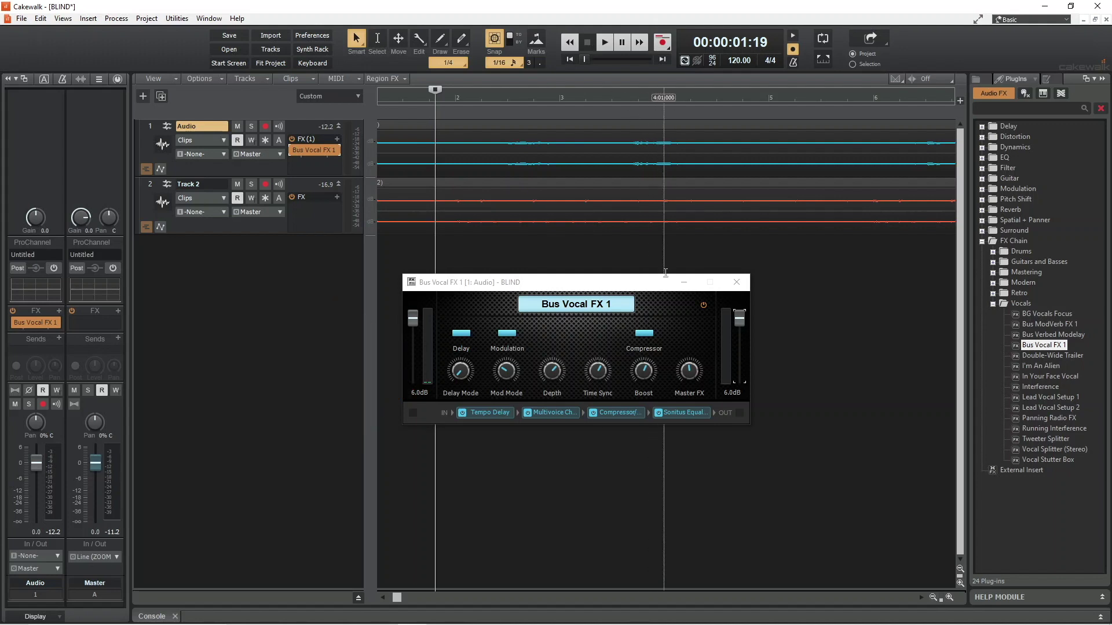
- Turn the chain's Master FX down to 14% and play the project to hear the difference
{"action": "left_click", "coordinate": [689, 379]}
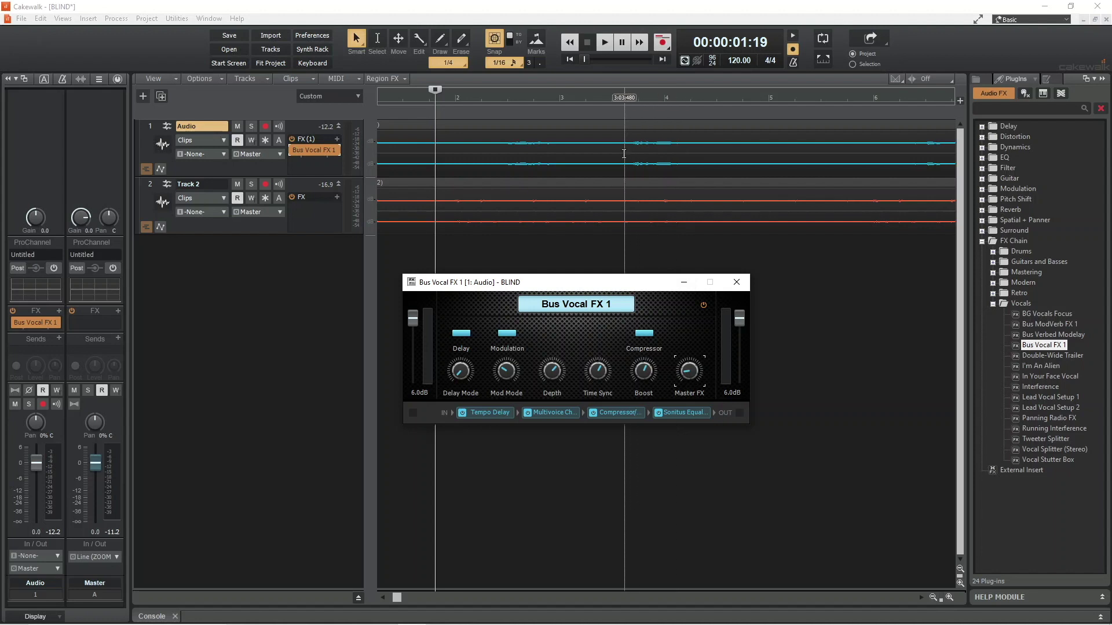
{"action": "left_click", "coordinate": [605, 45]}
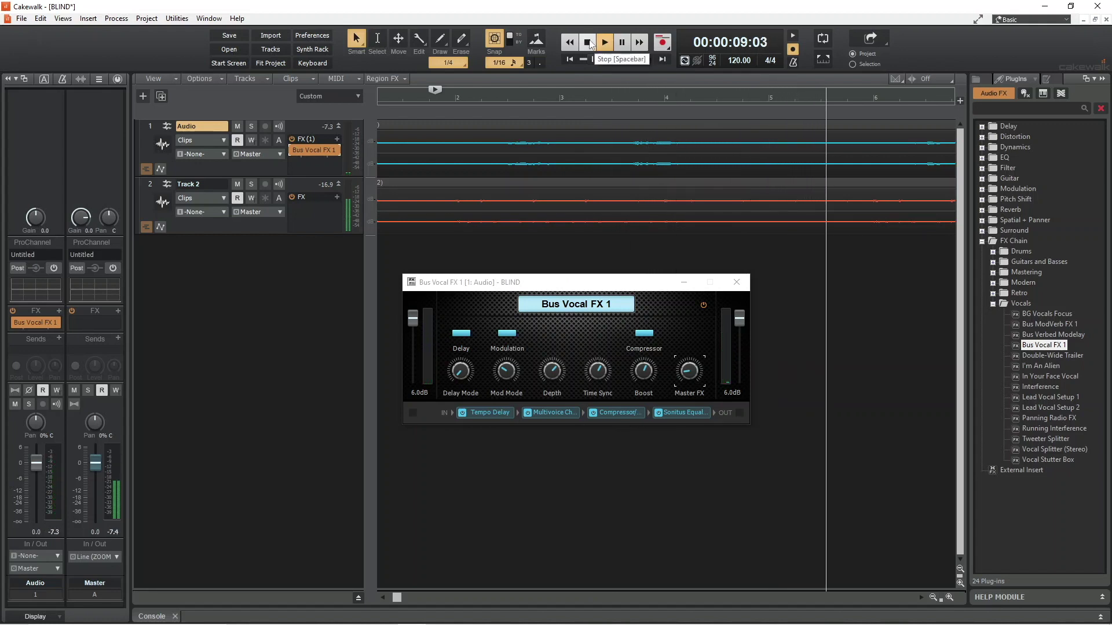
{"action": "left_click", "coordinate": [587, 42]}
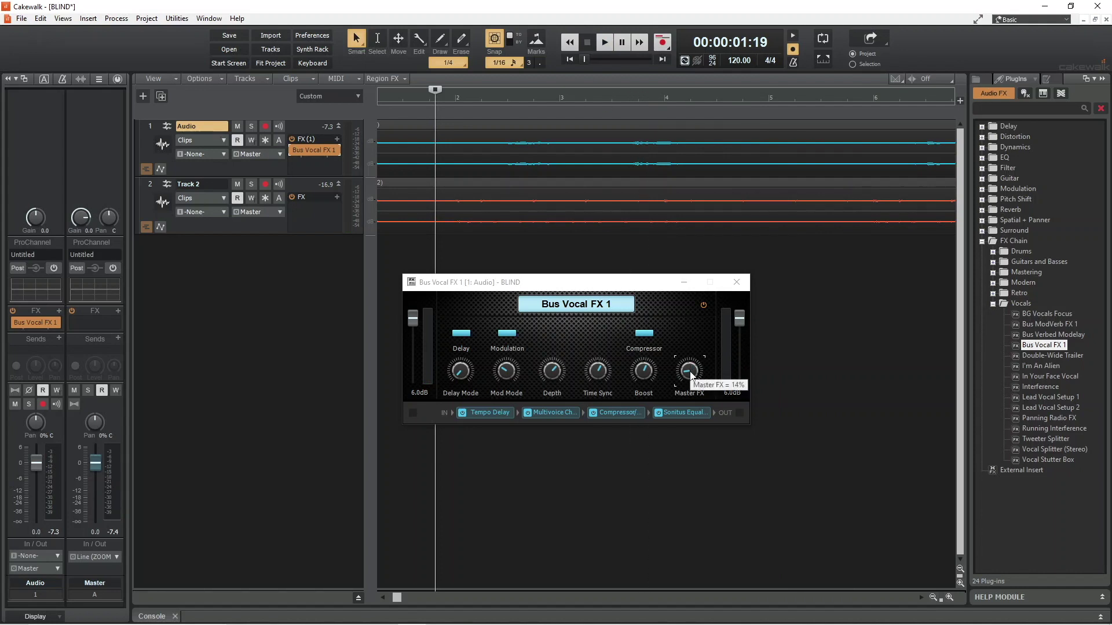
- Turn the chain's Master FX up well past the midpoint, audition the result, and close the Bus Vocal FX 1 window
{"action": "left_click_drag", "start_coordinate": [690, 366], "coordinate": [690, 357]}
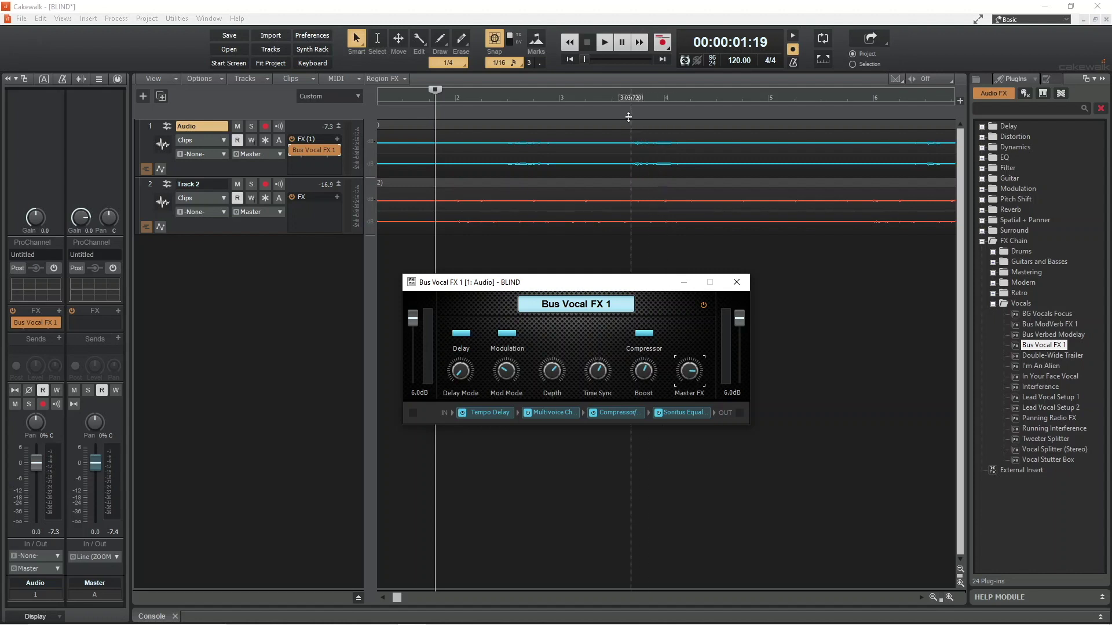
{"action": "left_click", "coordinate": [605, 42]}
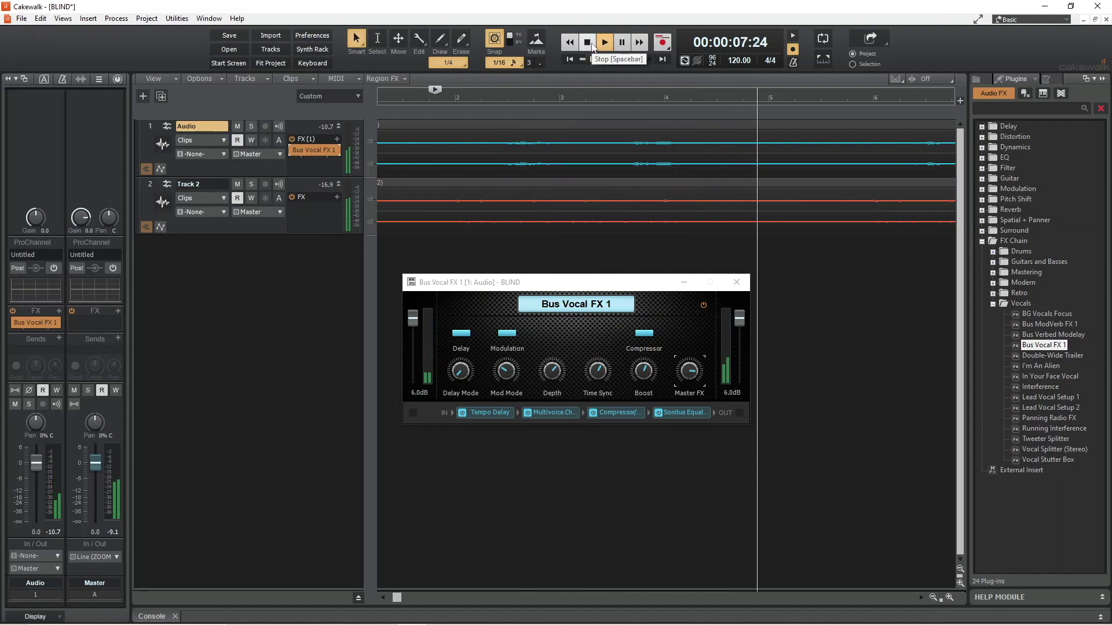
{"action": "left_click", "coordinate": [587, 43]}
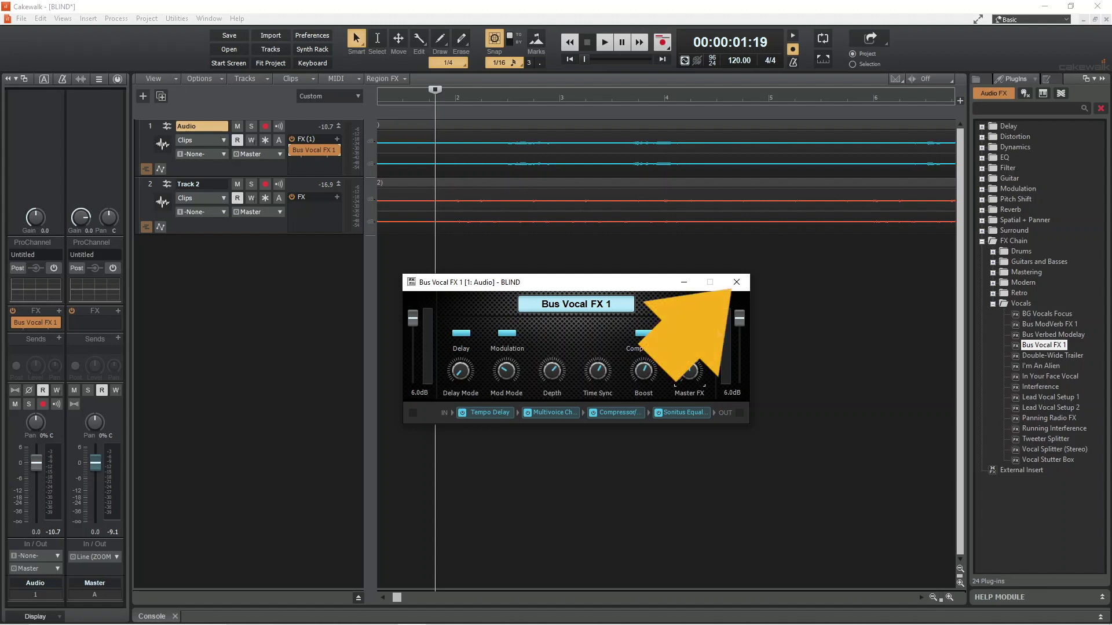
{"action": "left_click", "coordinate": [742, 280]}
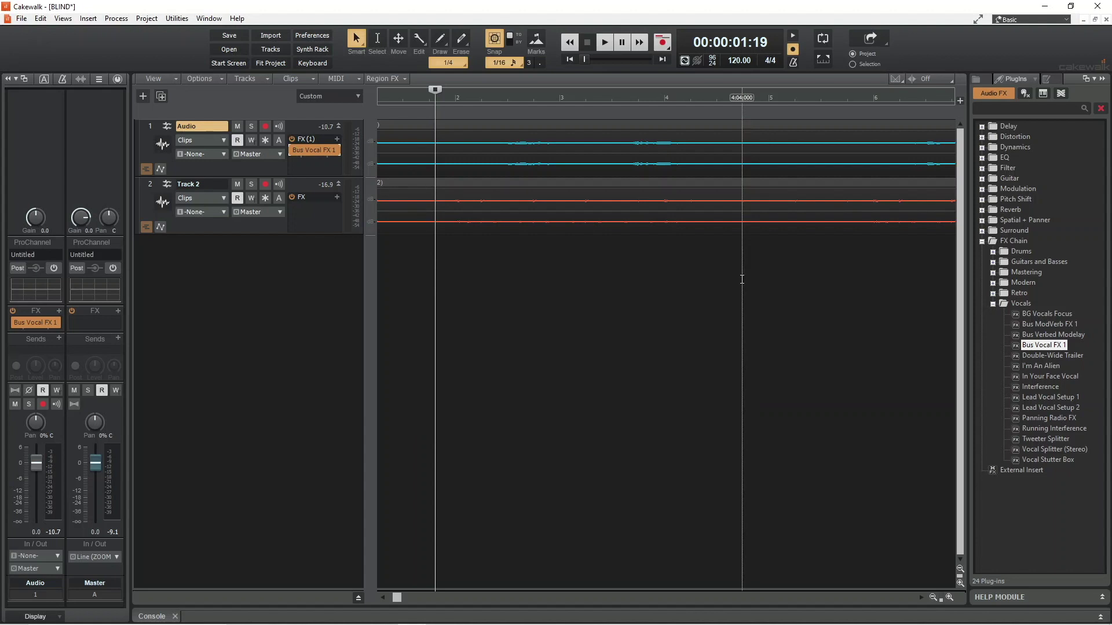